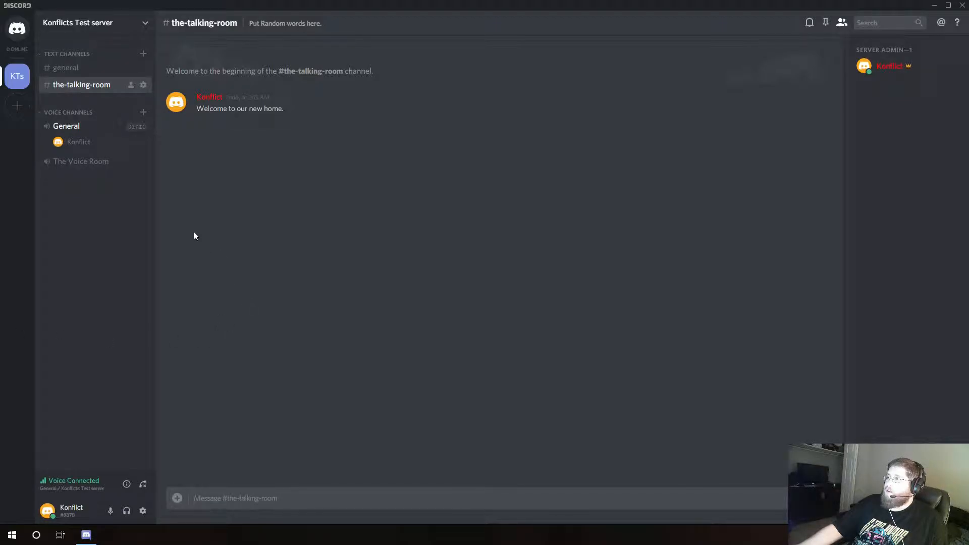
Set the server's verification level to require membership for longer than 10 minutes and save the moderation changes
click(146, 24)
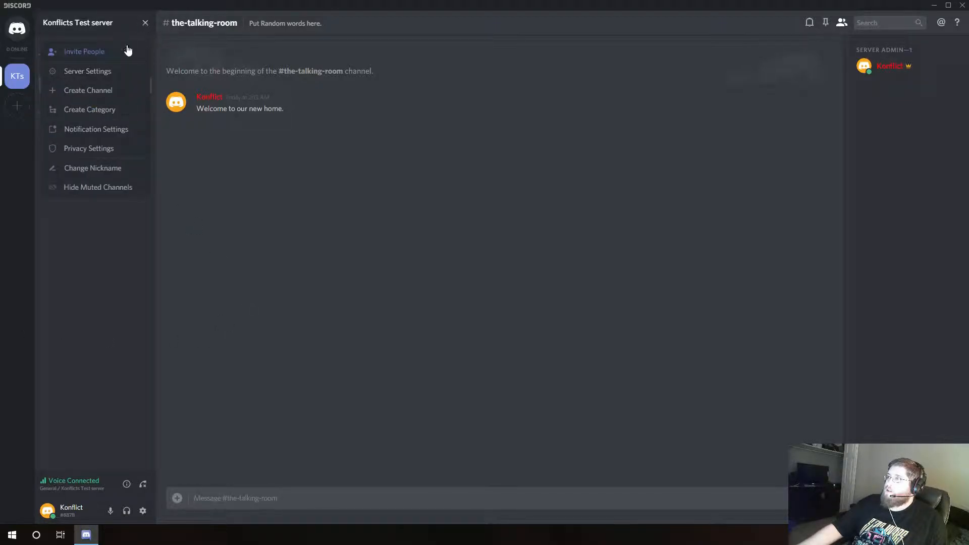
click(103, 76)
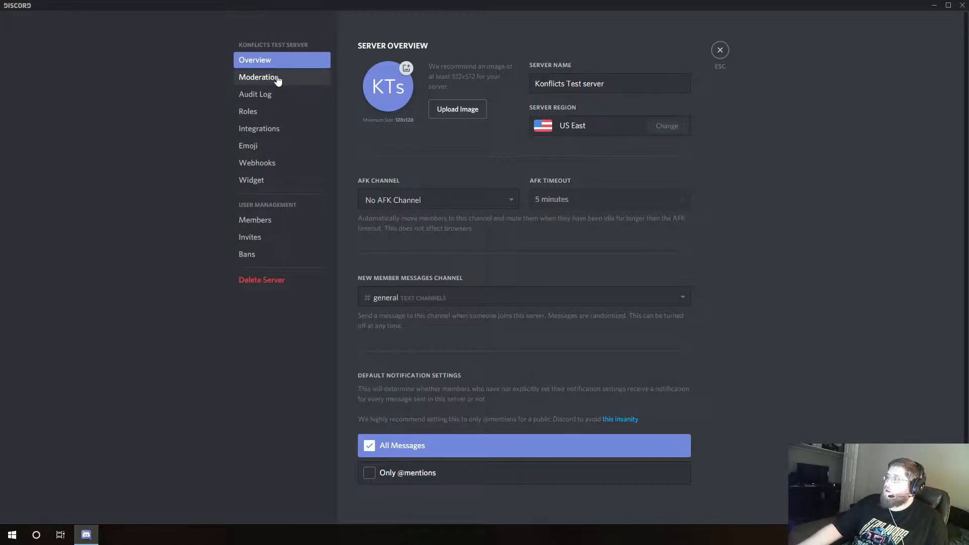
click(277, 80)
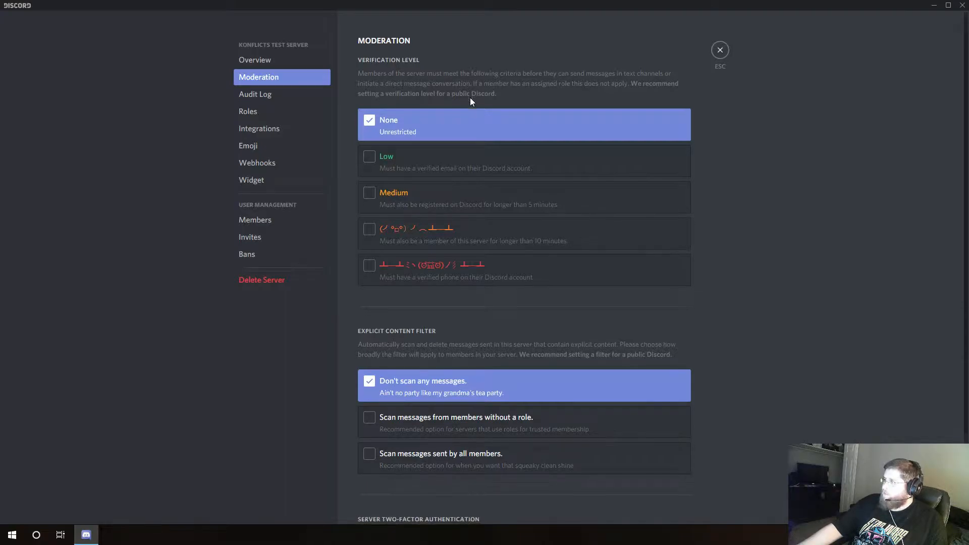
scroll(471, 99, down, 3)
scroll(471, 102, up, 3)
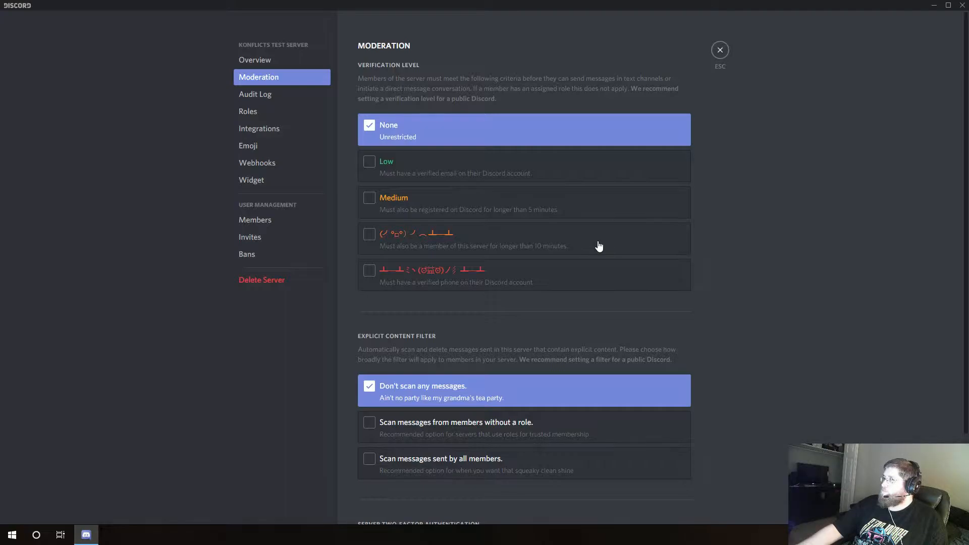
click(370, 235)
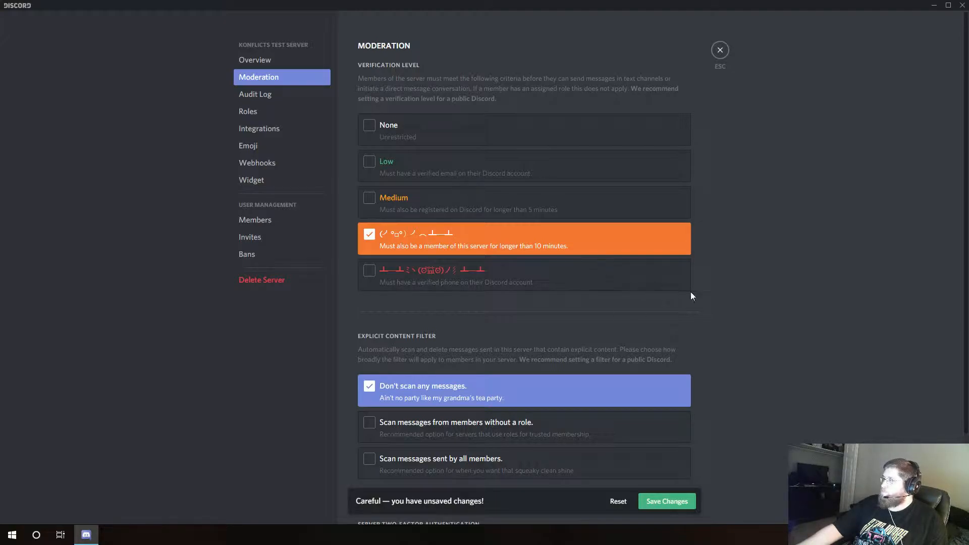
scroll(732, 295, down, 2)
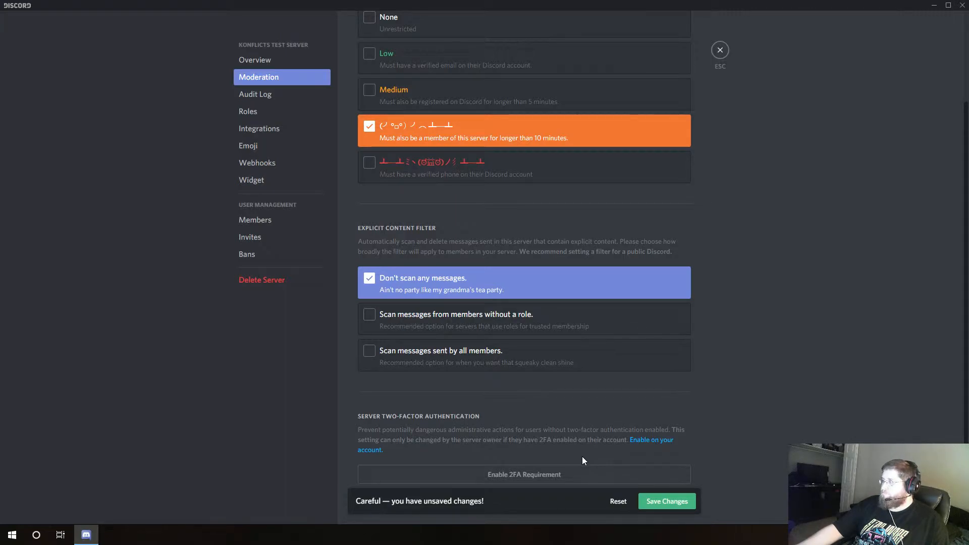
click(666, 503)
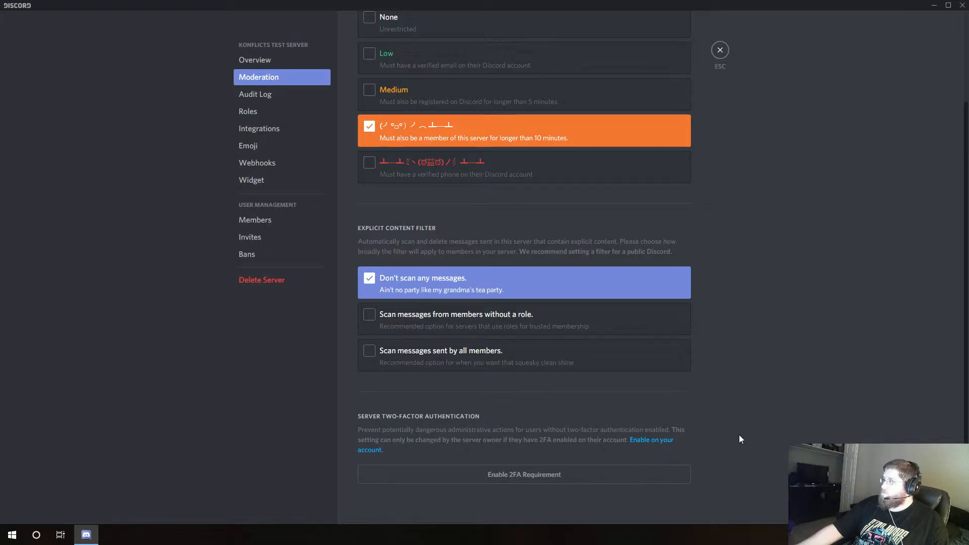
scroll(735, 441, up, 2)
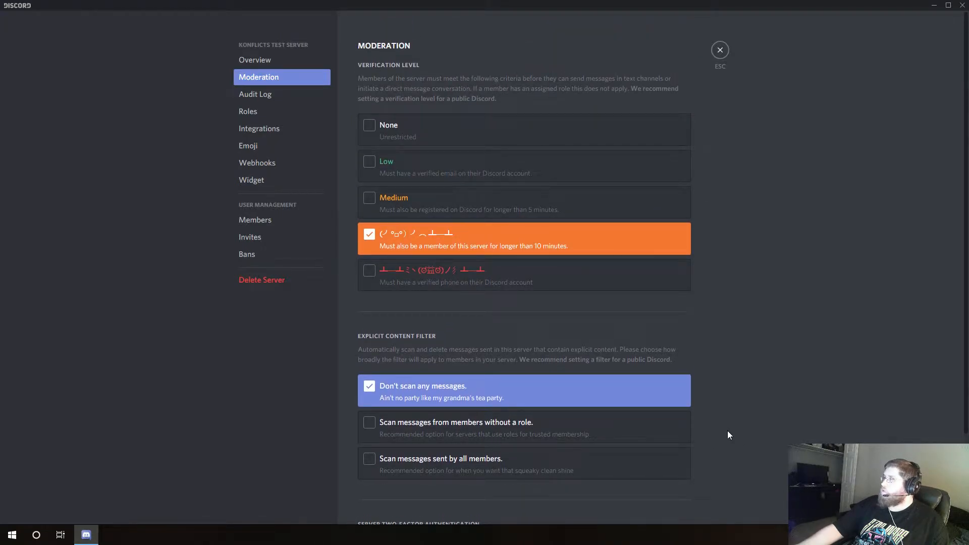
Review the server's audit log, check the details of the latest server change entry, and leave the server settings
click(285, 99)
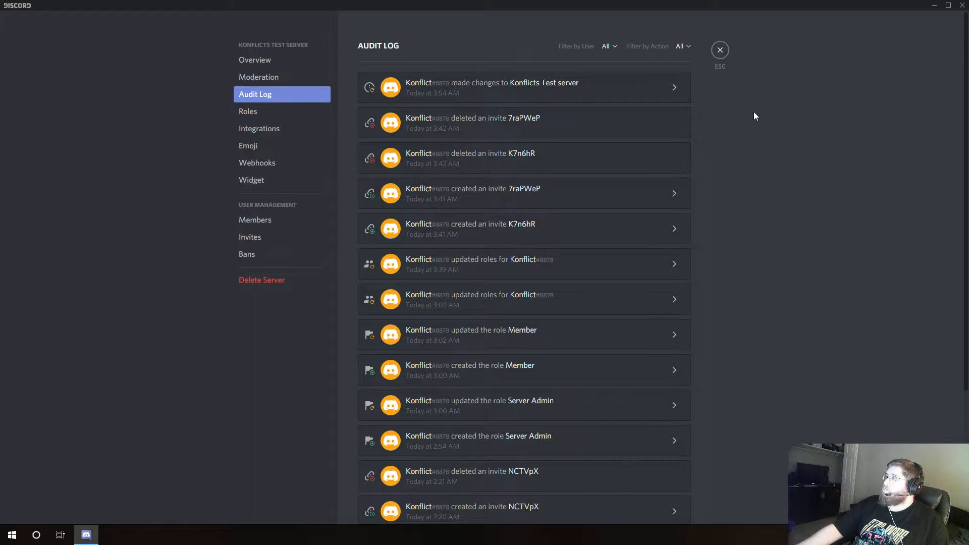
scroll(736, 160, down, 4)
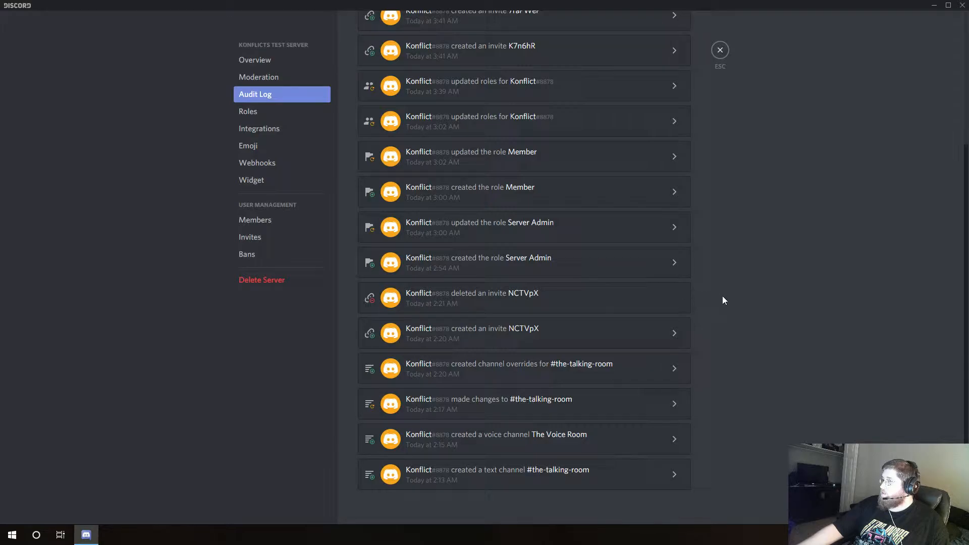
scroll(716, 300, up, 2)
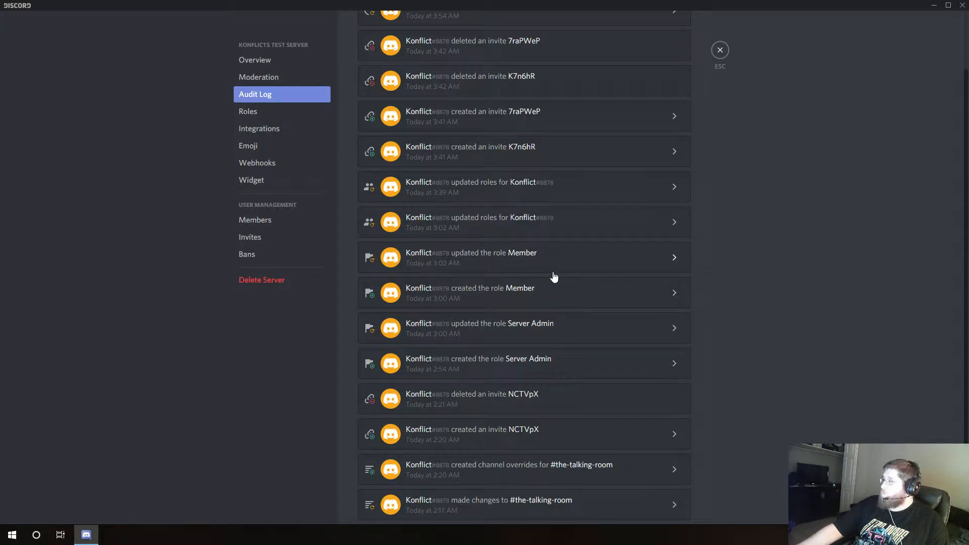
scroll(558, 276, up, 2)
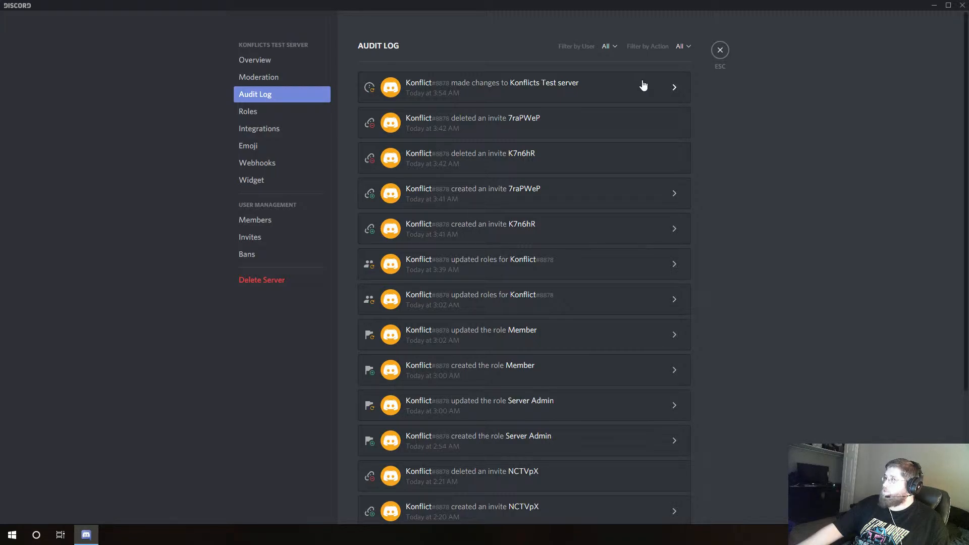
click(675, 90)
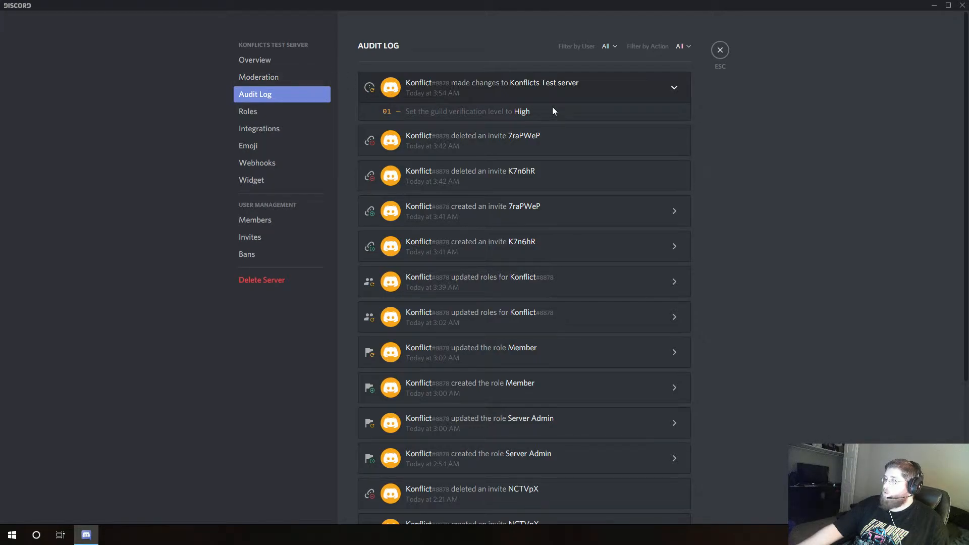
click(675, 90)
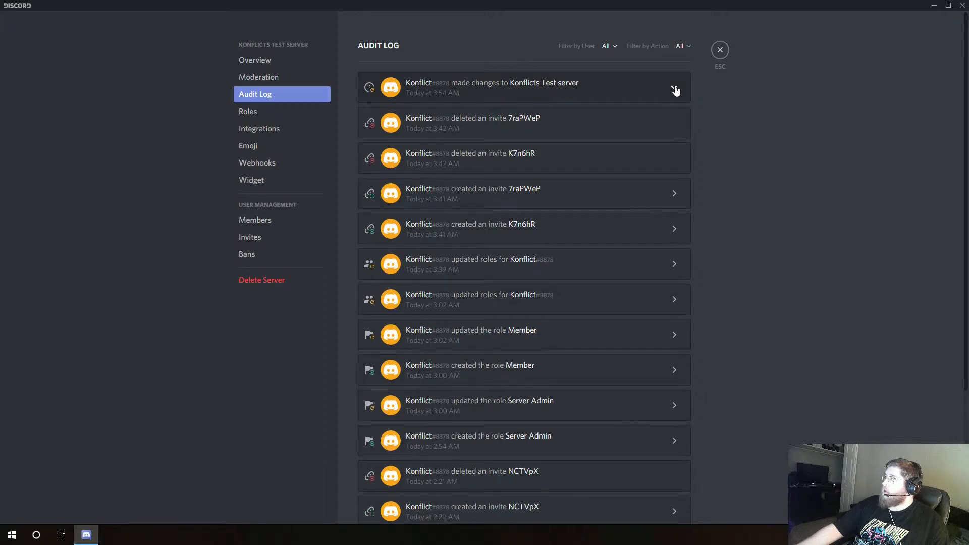
click(723, 50)
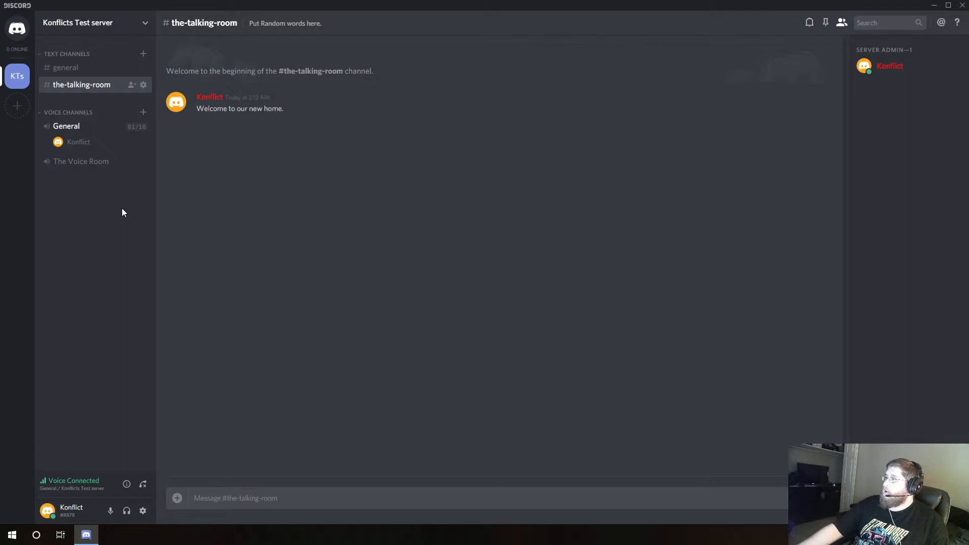
Start a new channel in the Voice Channels category
click(143, 114)
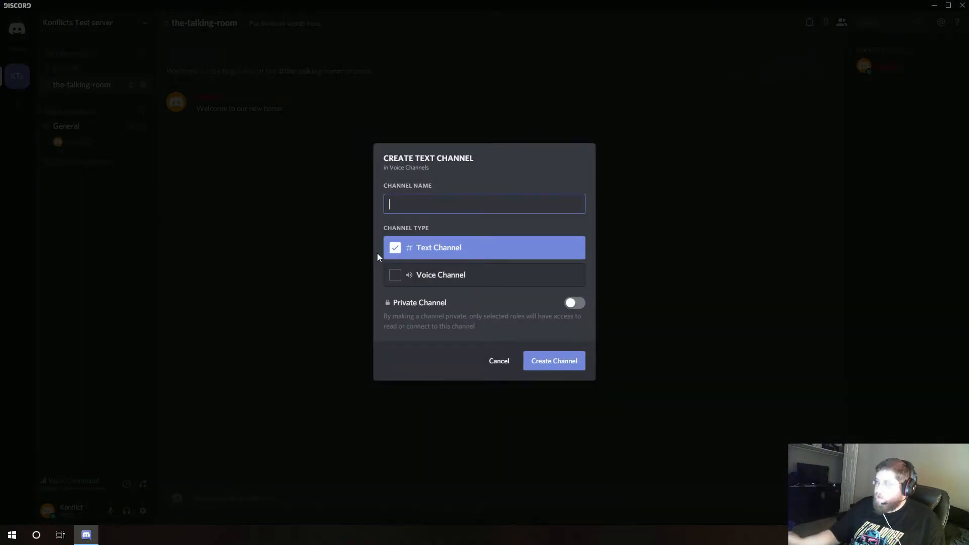
text(happy-ta)
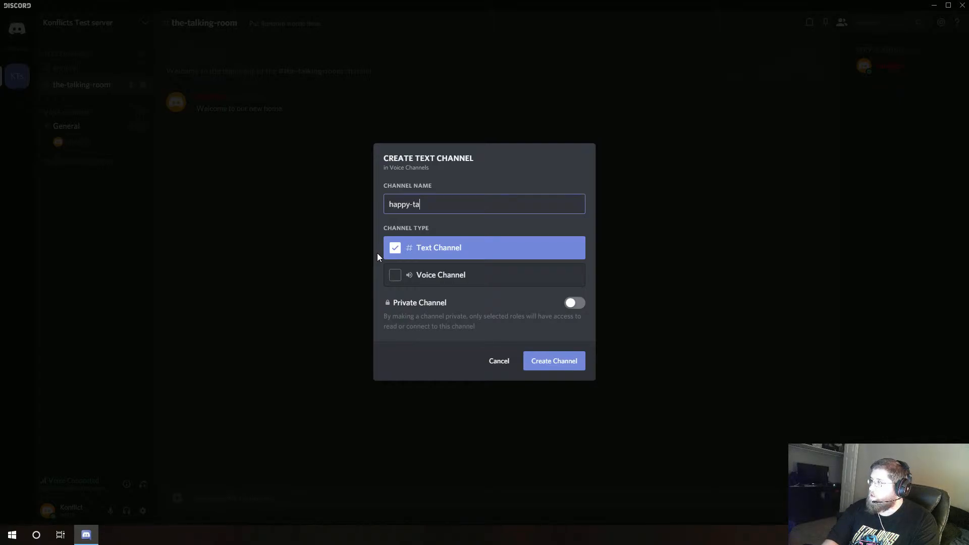
key(BackSpace)
key(BackSpace)
key(BackSpace)
key(BackSpace)
key(BackSpace)
key(BackSpace)
key(BackSpace)
key(BackSpace)
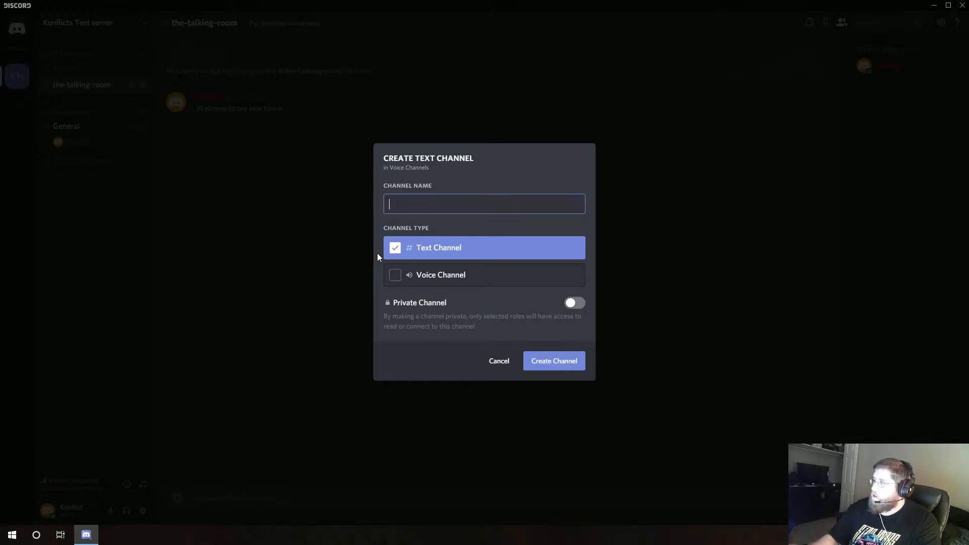
Make the new channel a voice channel named "Happy Talking Room" and create it
click(398, 275)
click(392, 205)
text(Happy Talking Room)
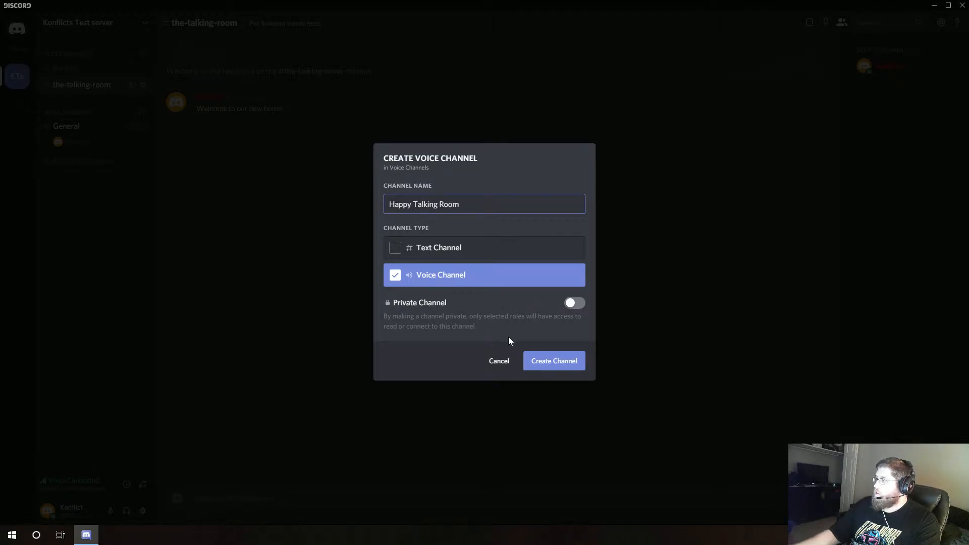
click(552, 361)
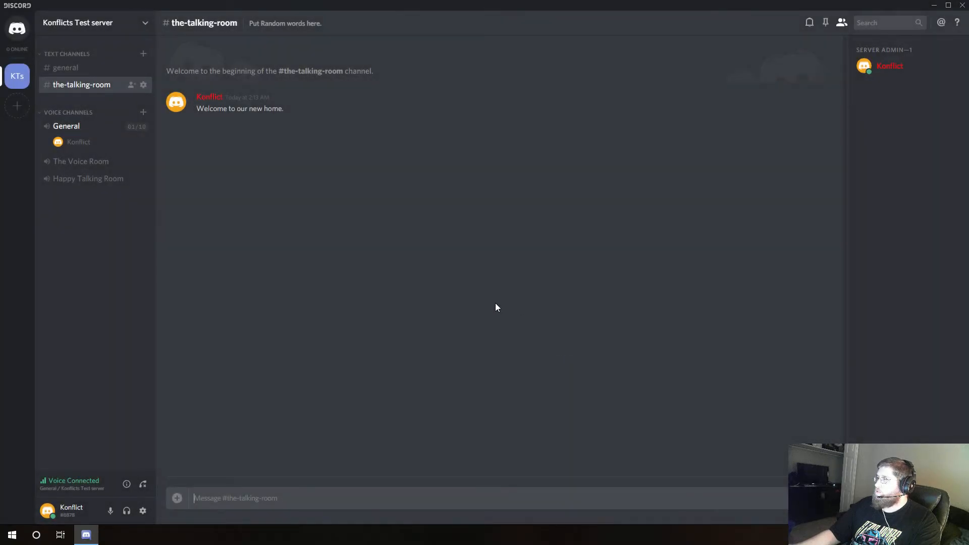
Examine the details of the Happy Talking Room creation entry in the server's audit log
click(139, 23)
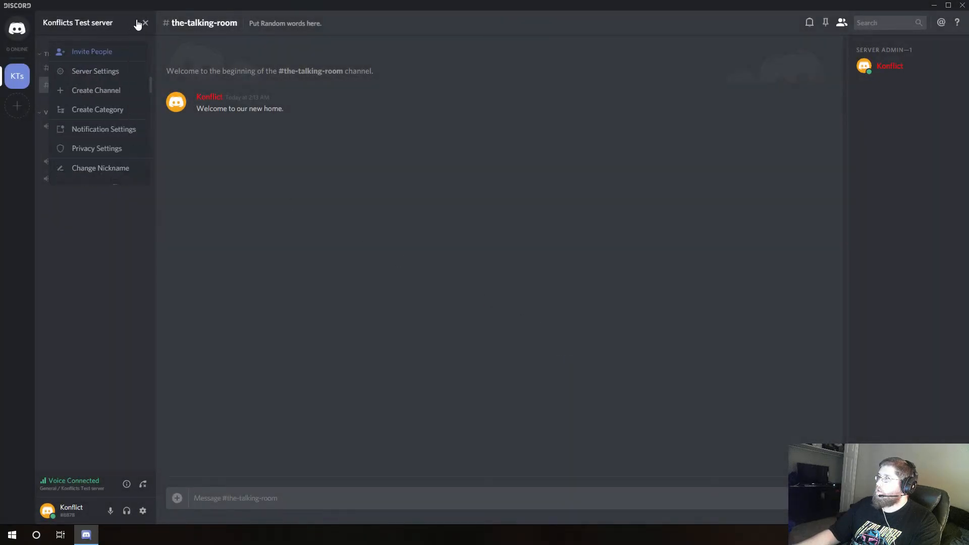
click(97, 74)
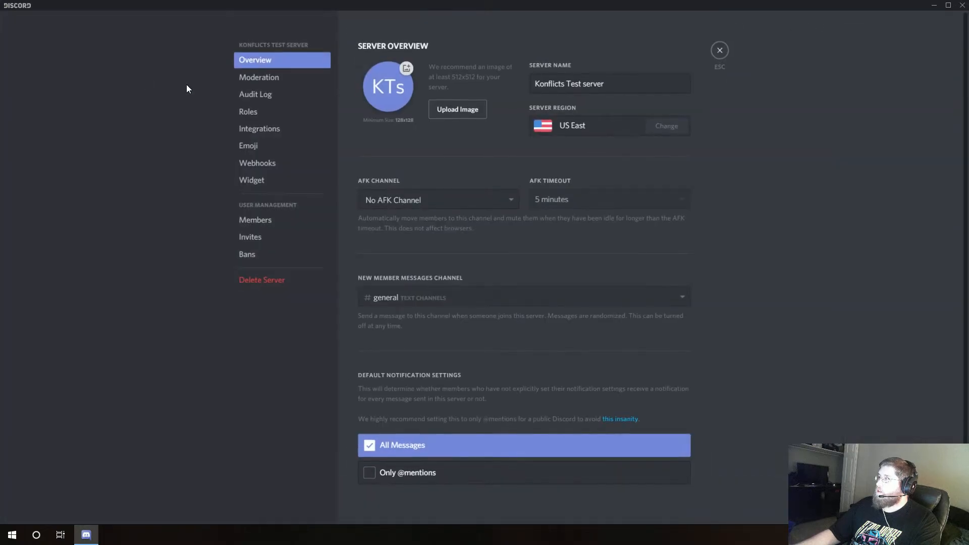
click(263, 95)
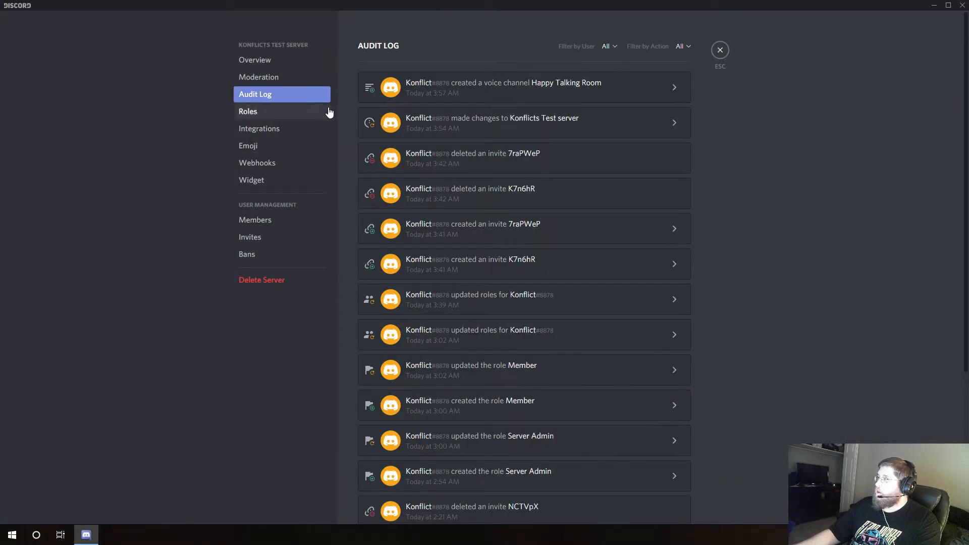
click(674, 89)
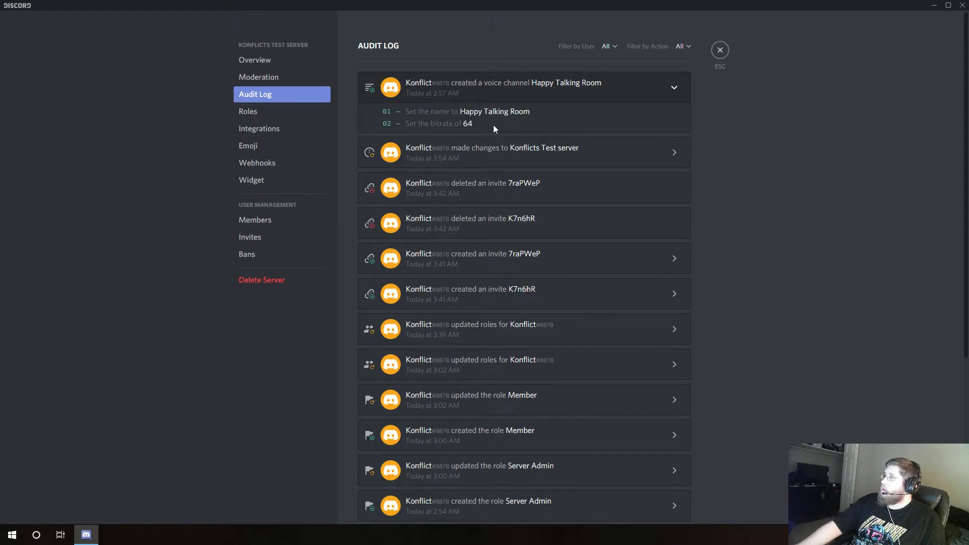